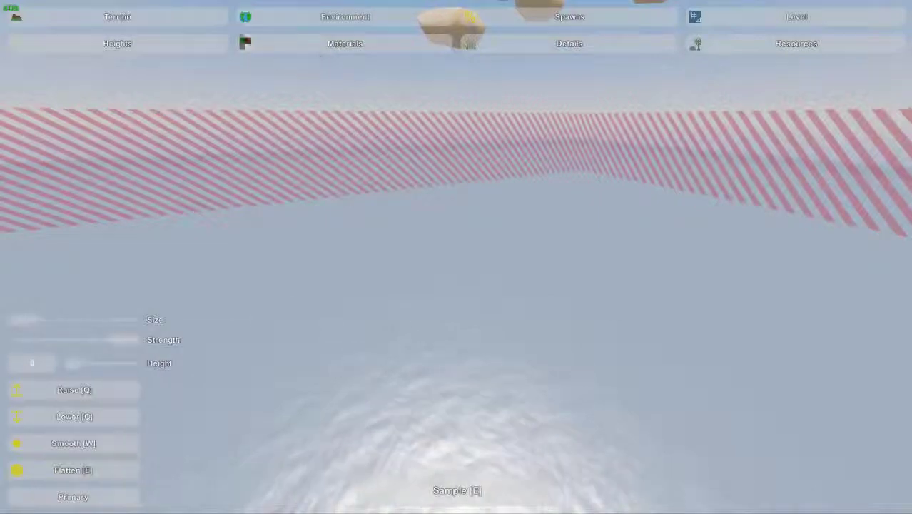
Open the terrain height editing tools
{"action": "left_click", "coordinate": [167, 24]}
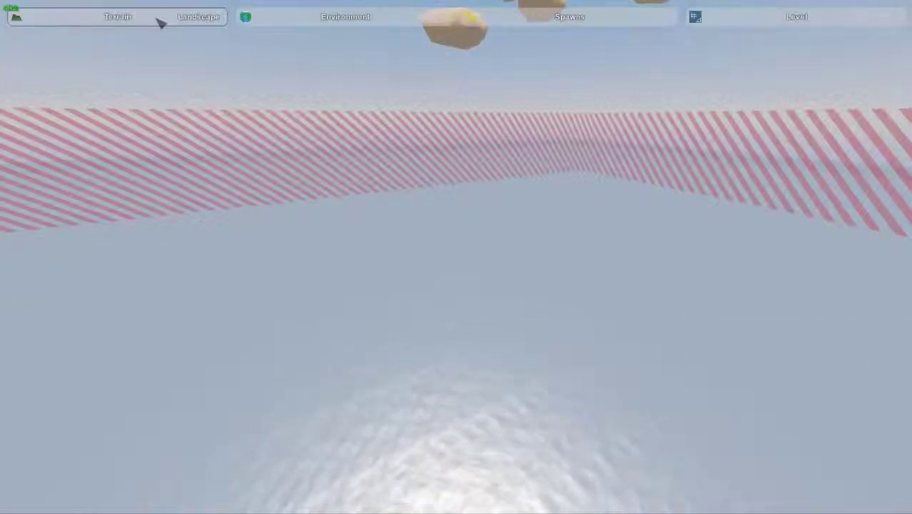
{"action": "left_click", "coordinate": [161, 23]}
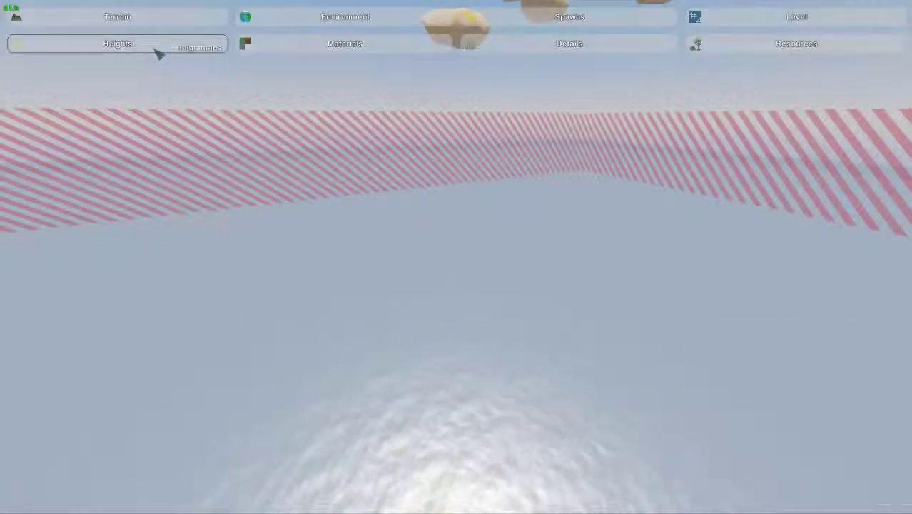
{"action": "left_click", "coordinate": [159, 52]}
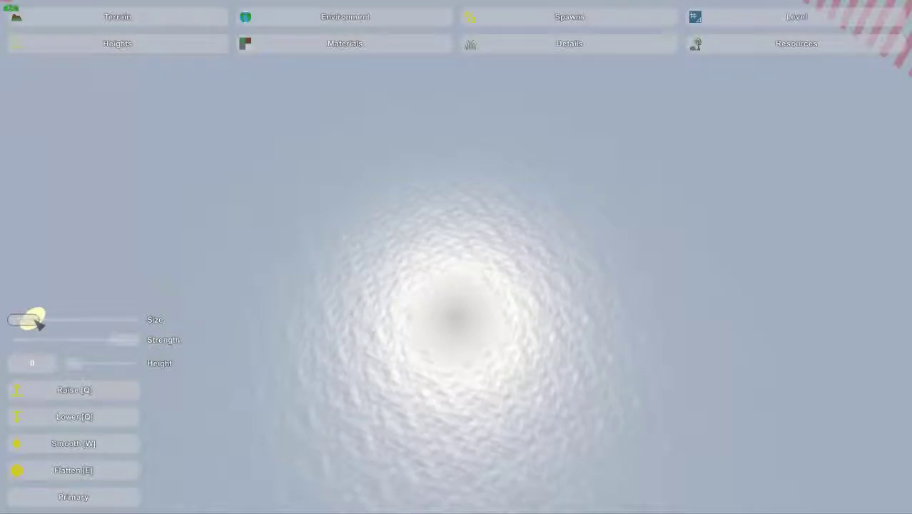
Try a brush height value of 0.81
{"action": "mouse_move", "coordinate": [37, 322]}
{"action": "left_mouse_down"}
{"action": "mouse_move", "coordinate": [77, 325]}
{"action": "mouse_move", "coordinate": [36, 322]}
{"action": "left_mouse_up"}
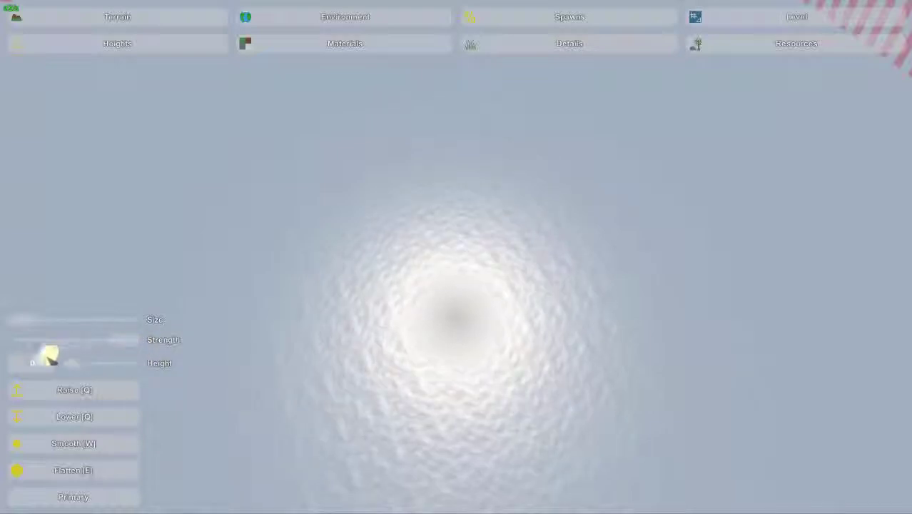
{"action": "left_click_drag", "start_coordinate": [68, 363], "coordinate": [120, 366]}
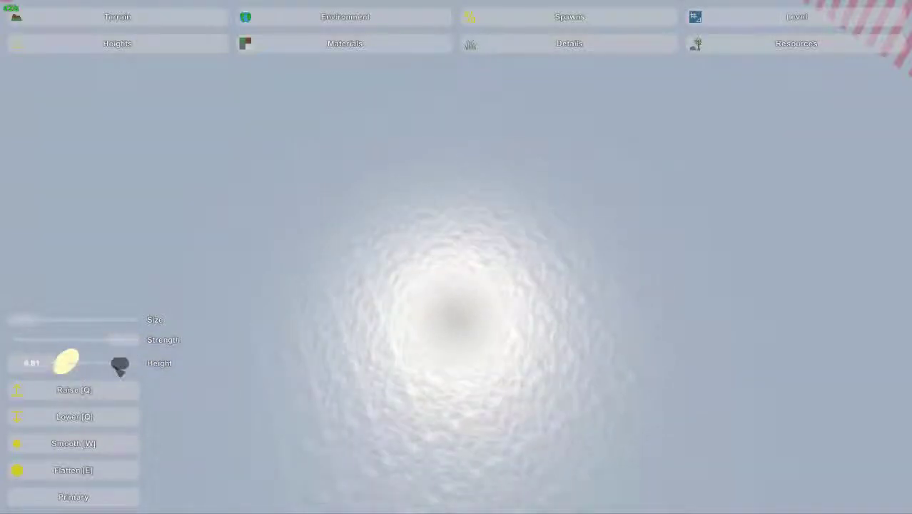
{"action": "right_click_drag", "start_coordinate": [396, 337], "coordinate": [425, 250]}
{"action": "right_click_drag", "start_coordinate": [512, 480], "coordinate": [631, 498]}
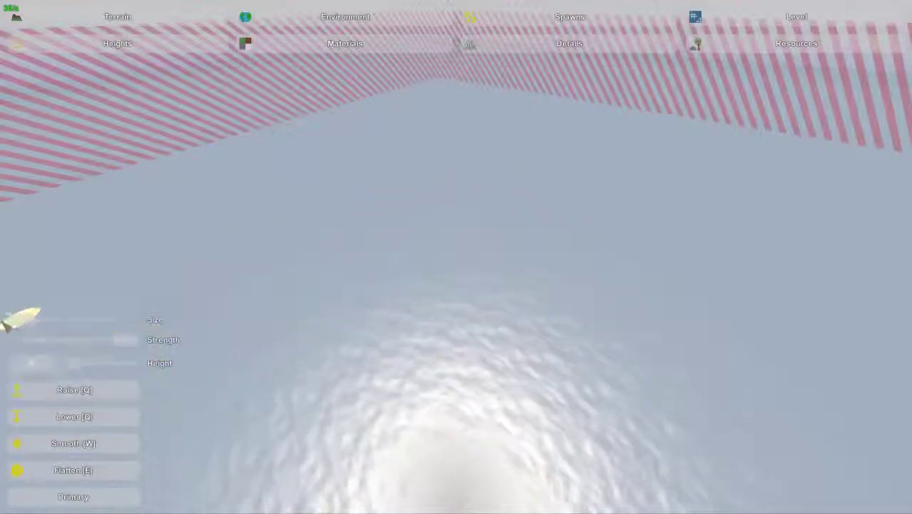
Try the height brush at its largest size, and return it to the smallest size
{"action": "left_click_drag", "start_coordinate": [30, 324], "coordinate": [121, 333]}
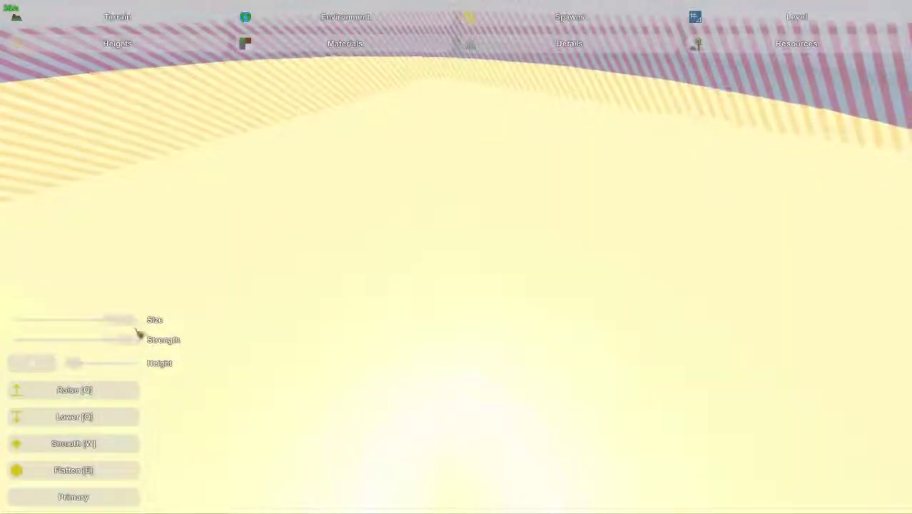
{"action": "mouse_move", "coordinate": [421, 344]}
{"action": "right_mouse_down"}
{"action": "mouse_move", "coordinate": [422, 399]}
{"action": "mouse_move", "coordinate": [422, 229]}
{"action": "mouse_move", "coordinate": [421, 263]}
{"action": "mouse_move", "coordinate": [457, 262]}
{"action": "right_mouse_up"}
{"action": "key", "text": "s"}
{"action": "left_click_drag", "start_coordinate": [143, 322], "coordinate": [23, 331]}
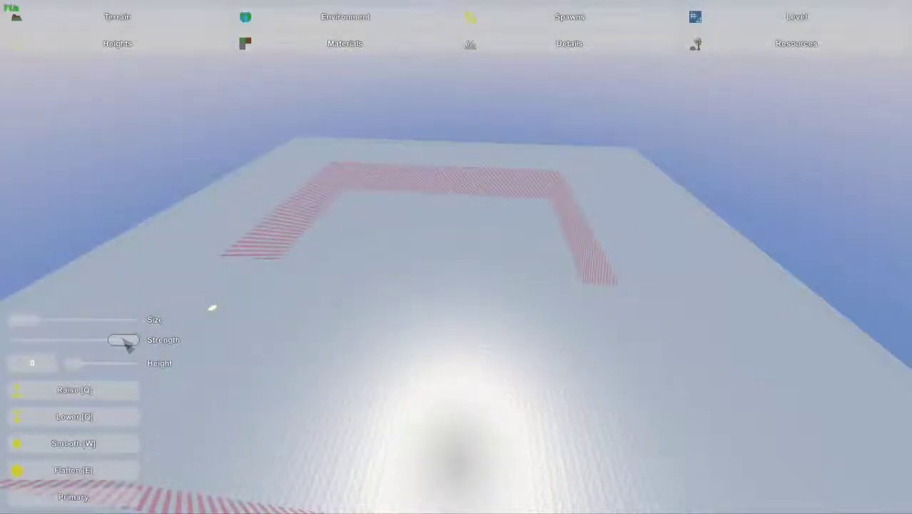
Reduce the brush strength to its minimum and try the brush on the flat ground inside the map border
{"action": "key", "text": "w"}
{"action": "right_click_drag", "start_coordinate": [468, 333], "coordinate": [236, 342]}
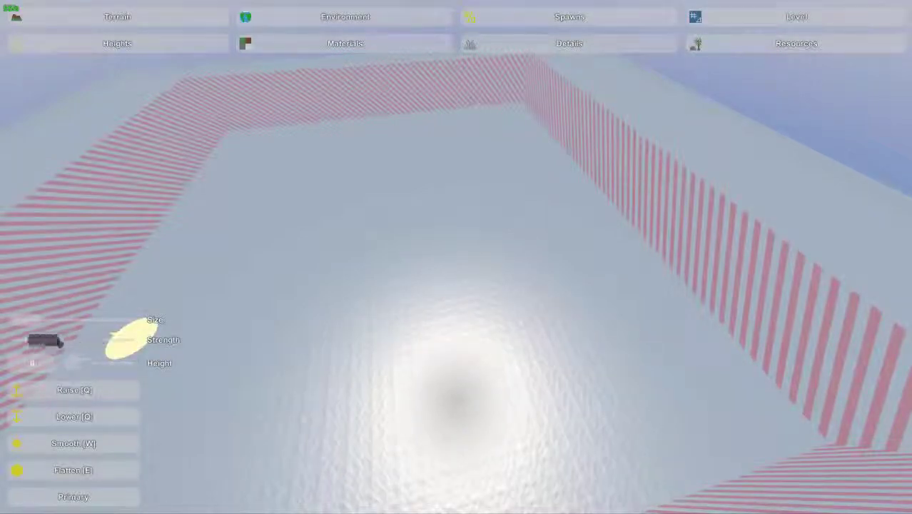
{"action": "right_click_drag", "start_coordinate": [449, 287], "coordinate": [574, 245]}
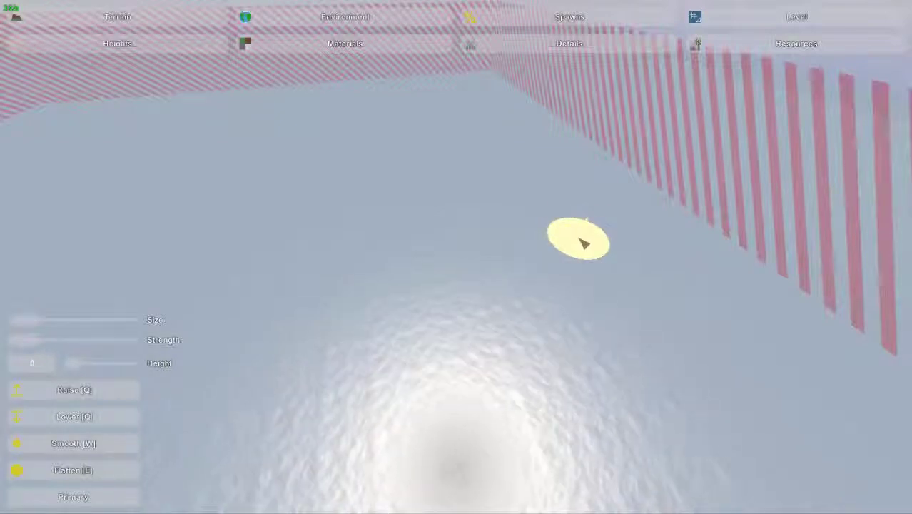
{"action": "mouse_move", "coordinate": [580, 239]}
{"action": "right_mouse_down"}
{"action": "mouse_move", "coordinate": [734, 221]}
{"action": "mouse_move", "coordinate": [606, 228]}
{"action": "mouse_move", "coordinate": [627, 239]}
{"action": "mouse_move", "coordinate": [581, 139]}
{"action": "mouse_move", "coordinate": [460, 246]}
{"action": "mouse_move", "coordinate": [393, 275]}
{"action": "mouse_move", "coordinate": [514, 207]}
{"action": "mouse_move", "coordinate": [550, 175]}
{"action": "right_mouse_up"}
{"action": "key", "text": "w"}
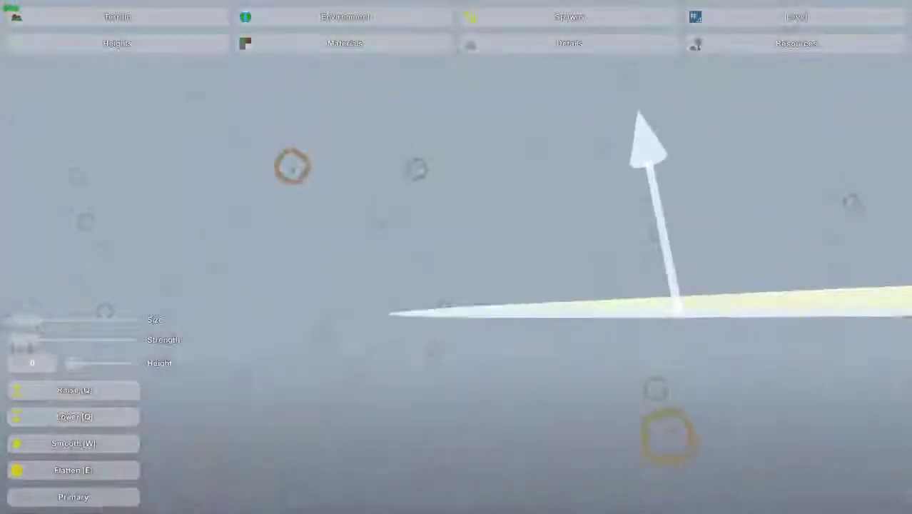
{"action": "mouse_move", "coordinate": [674, 300]}
{"action": "right_mouse_down"}
{"action": "mouse_move", "coordinate": [713, 325]}
{"action": "mouse_move", "coordinate": [652, 183]}
{"action": "mouse_move", "coordinate": [492, 225]}
{"action": "right_mouse_up"}
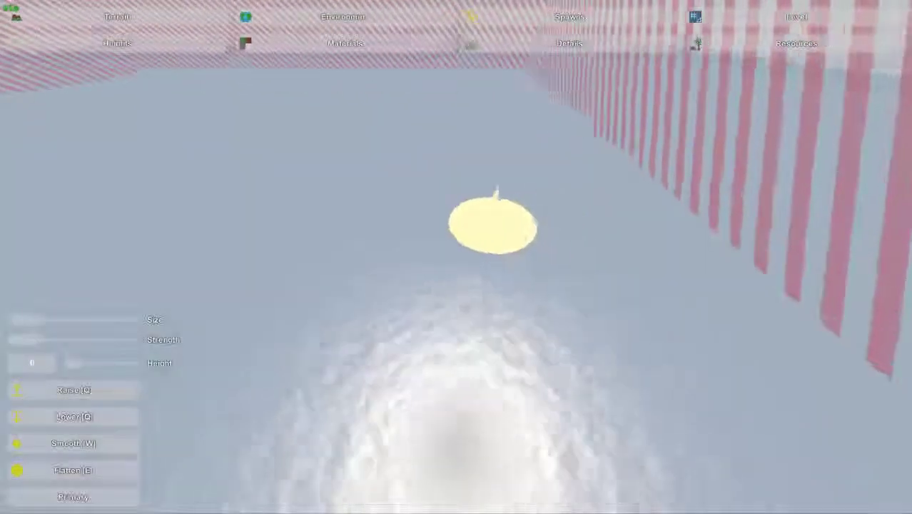
{"action": "right_click_drag", "start_coordinate": [496, 191], "coordinate": [457, 249]}
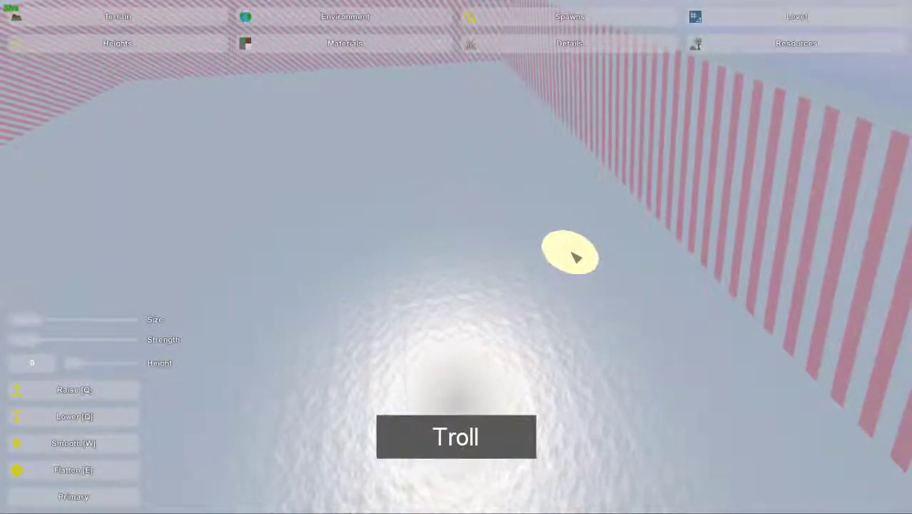
{"action": "key", "text": "w"}
{"action": "mouse_move", "coordinate": [567, 247]}
{"action": "right_mouse_down"}
{"action": "mouse_move", "coordinate": [571, 258]}
{"action": "mouse_move", "coordinate": [567, 221]}
{"action": "mouse_move", "coordinate": [587, 314]}
{"action": "mouse_move", "coordinate": [607, 315]}
{"action": "right_mouse_up"}
{"action": "right_click_drag", "start_coordinate": [456, 256], "coordinate": [453, 207]}
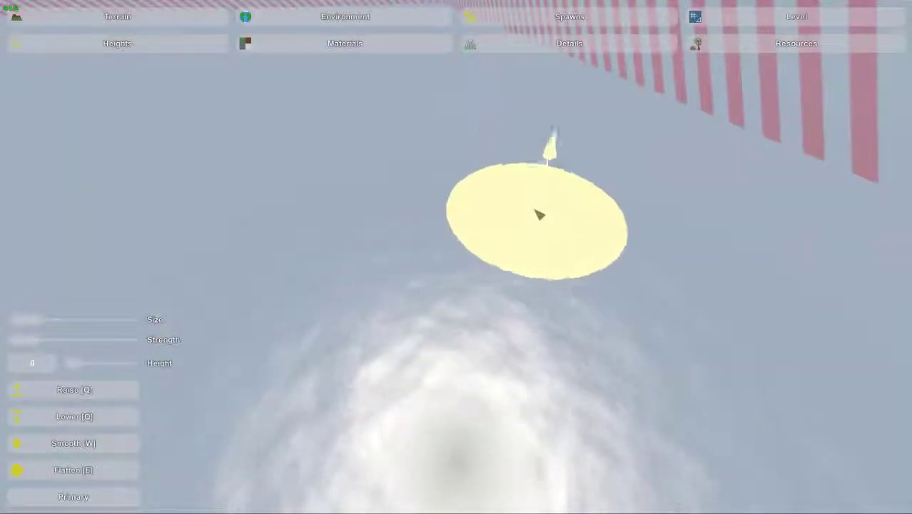
Set the brush strength to about half and raise two separate hills on the flat ground
{"action": "key", "text": "s"}
{"action": "mouse_move", "coordinate": [520, 199]}
{"action": "right_mouse_down"}
{"action": "mouse_move", "coordinate": [431, 268]}
{"action": "mouse_move", "coordinate": [457, 257]}
{"action": "right_mouse_up"}
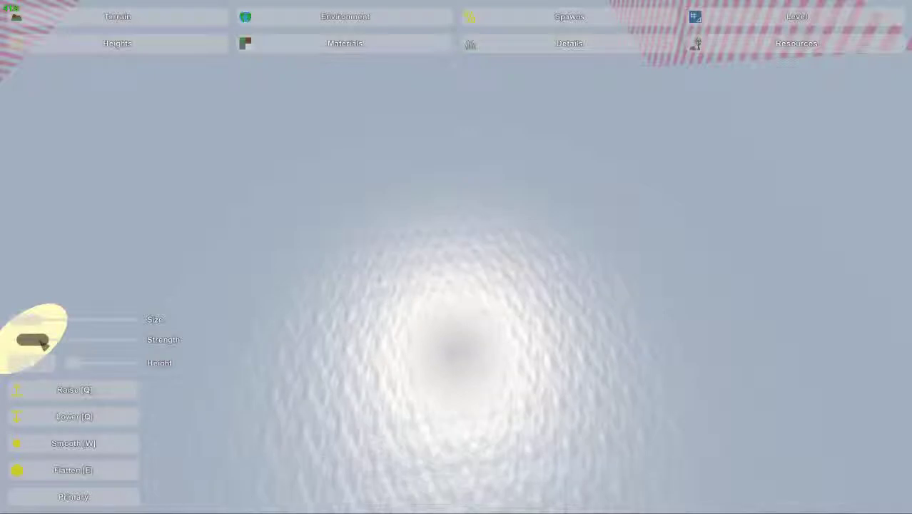
{"action": "mouse_move", "coordinate": [471, 285]}
{"action": "right_mouse_down"}
{"action": "mouse_move", "coordinate": [475, 299]}
{"action": "mouse_move", "coordinate": [456, 324]}
{"action": "mouse_move", "coordinate": [411, 360]}
{"action": "mouse_move", "coordinate": [457, 257]}
{"action": "right_mouse_up"}
{"action": "key", "text": "w"}
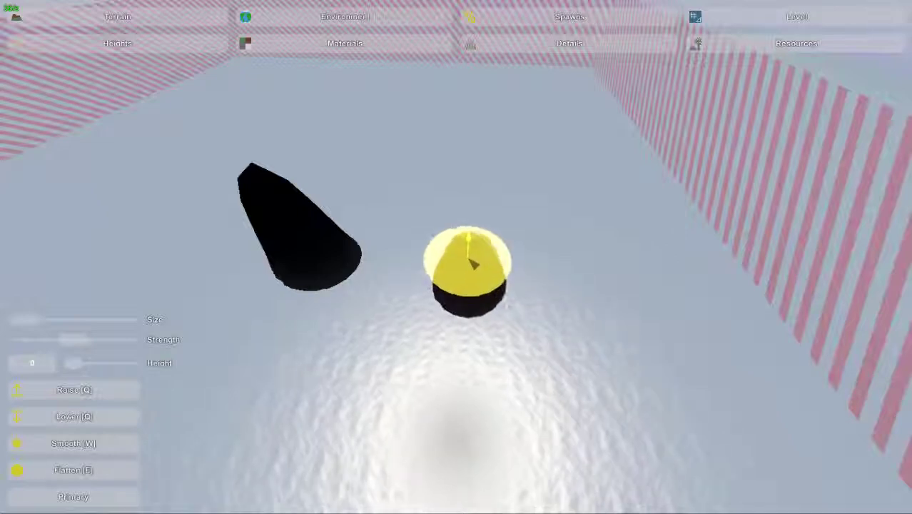
Set the height brush strength to its maximum
{"action": "mouse_move", "coordinate": [469, 258]}
{"action": "right_mouse_down"}
{"action": "mouse_move", "coordinate": [543, 253]}
{"action": "mouse_move", "coordinate": [499, 171]}
{"action": "mouse_move", "coordinate": [457, 143]}
{"action": "mouse_move", "coordinate": [467, 321]}
{"action": "mouse_move", "coordinate": [482, 332]}
{"action": "mouse_move", "coordinate": [492, 285]}
{"action": "mouse_move", "coordinate": [521, 257]}
{"action": "right_mouse_up"}
{"action": "key", "text": "w"}
{"action": "key", "text": "w"}
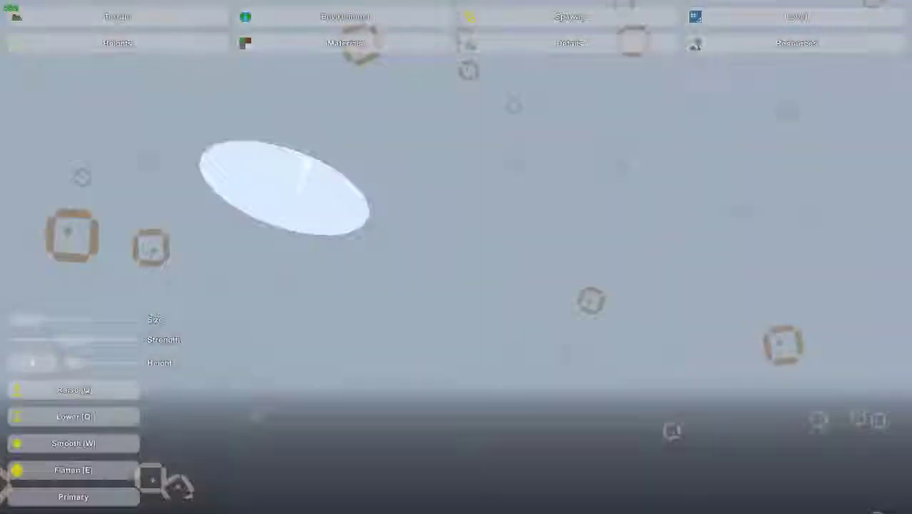
{"action": "mouse_move", "coordinate": [286, 186]}
{"action": "right_mouse_down"}
{"action": "mouse_move", "coordinate": [356, 20]}
{"action": "mouse_move", "coordinate": [437, 387]}
{"action": "mouse_move", "coordinate": [468, 387]}
{"action": "mouse_move", "coordinate": [457, 364]}
{"action": "right_mouse_up"}
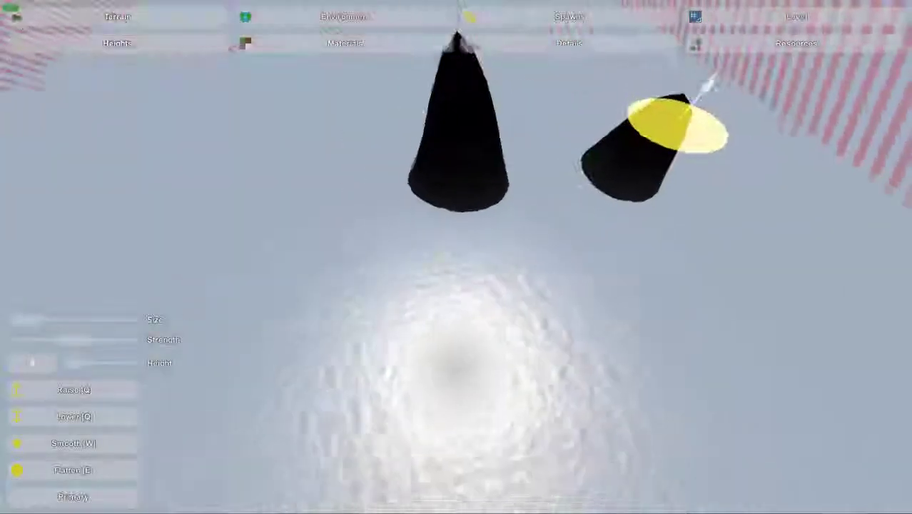
{"action": "right_click_drag", "start_coordinate": [457, 257], "coordinate": [432, 256]}
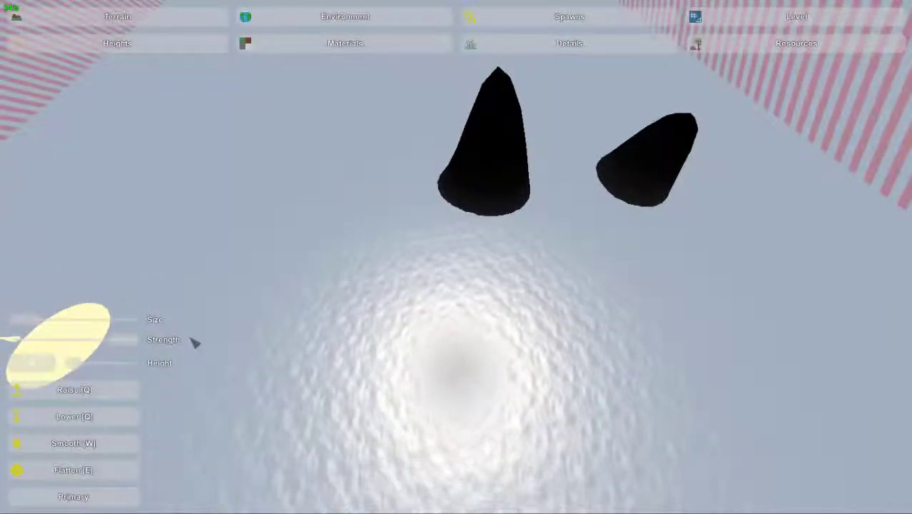
Lower both hills back down to flat ground
{"action": "mouse_move", "coordinate": [379, 325]}
{"action": "right_mouse_down"}
{"action": "mouse_move", "coordinate": [380, 335]}
{"action": "mouse_move", "coordinate": [458, 259]}
{"action": "right_mouse_up"}
{"action": "mouse_move", "coordinate": [511, 198]}
{"action": "right_mouse_down"}
{"action": "mouse_move", "coordinate": [509, 277]}
{"action": "mouse_move", "coordinate": [456, 260]}
{"action": "right_mouse_up"}
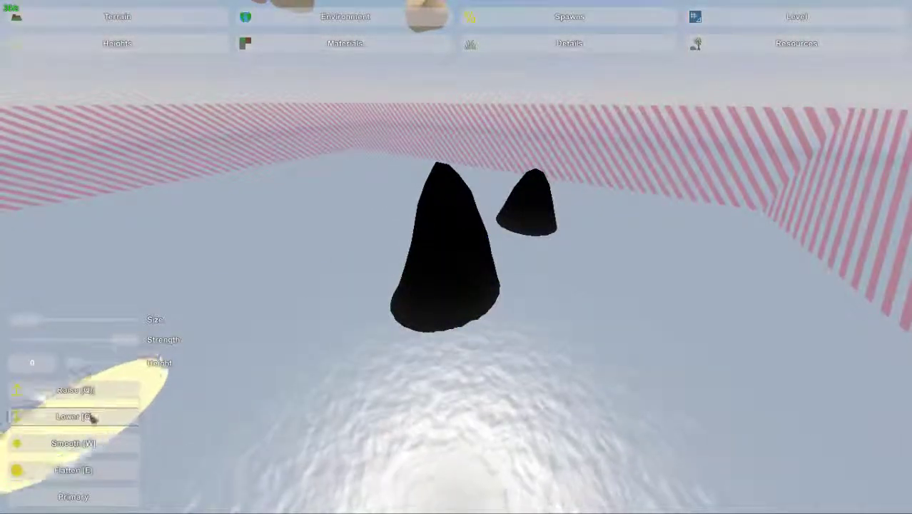
{"action": "left_click", "coordinate": [103, 391]}
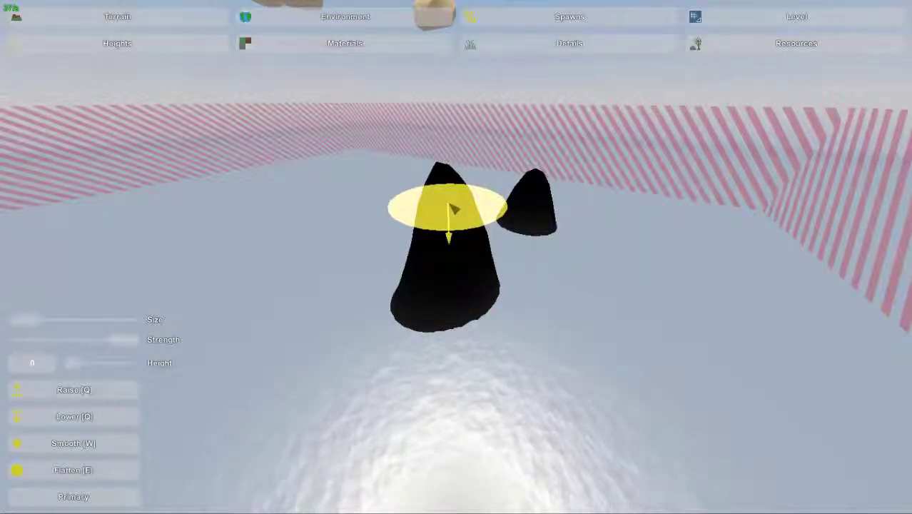
{"action": "left_click_drag", "start_coordinate": [452, 208], "coordinate": [452, 289]}
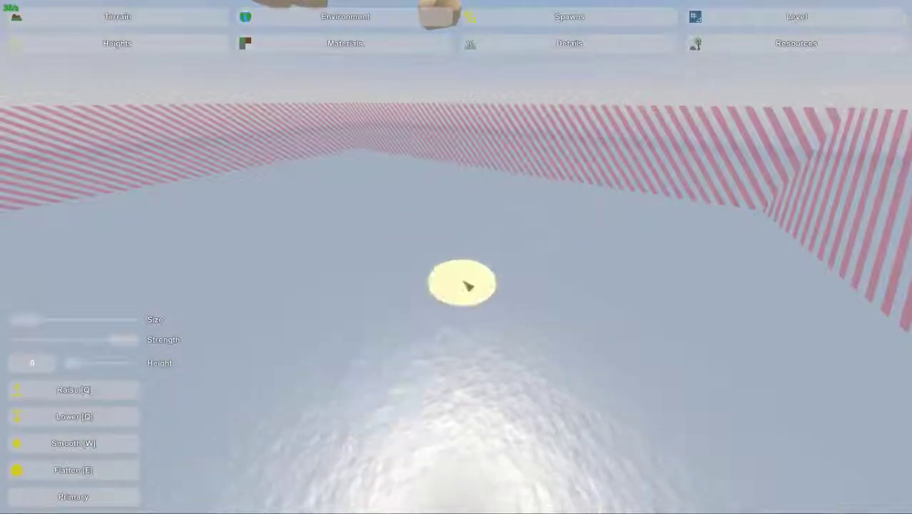
Raise a broad, jagged mountain mass with several peaks in the middle of the flat ground
{"action": "left_click_drag", "start_coordinate": [478, 254], "coordinate": [476, 271]}
{"action": "left_click_drag", "start_coordinate": [487, 232], "coordinate": [505, 233]}
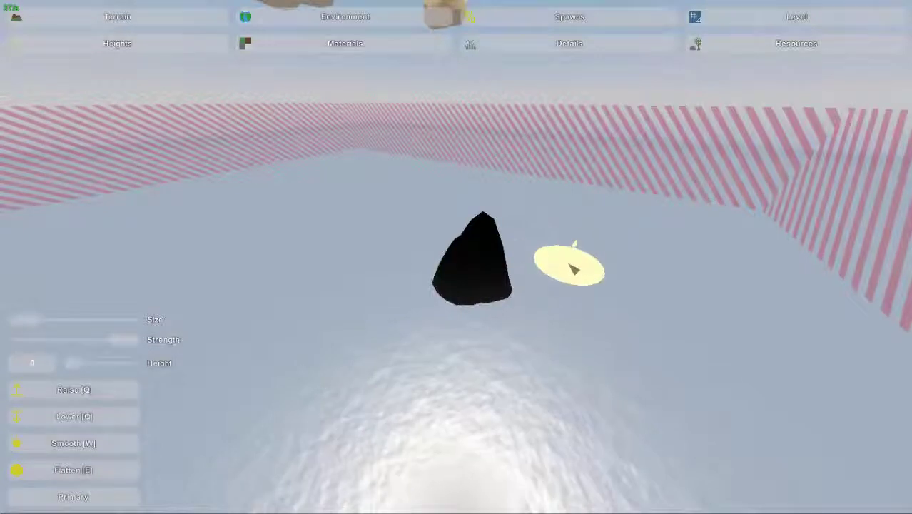
{"action": "mouse_move", "coordinate": [554, 308]}
{"action": "left_mouse_down"}
{"action": "mouse_move", "coordinate": [577, 343]}
{"action": "mouse_move", "coordinate": [497, 327]}
{"action": "mouse_move", "coordinate": [445, 344]}
{"action": "left_mouse_up"}
{"action": "mouse_move", "coordinate": [376, 376]}
{"action": "left_mouse_down"}
{"action": "mouse_move", "coordinate": [346, 320]}
{"action": "mouse_move", "coordinate": [432, 235]}
{"action": "left_mouse_up"}
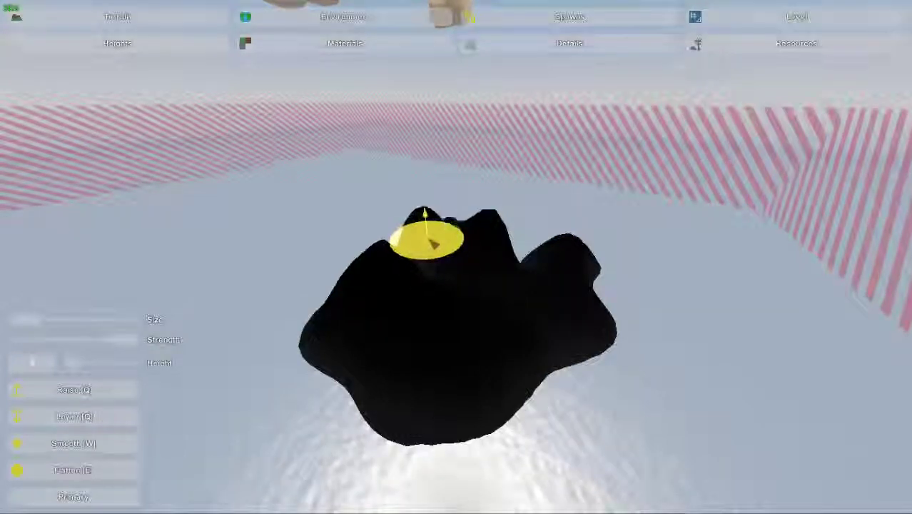
{"action": "key", "text": "w"}
{"action": "mouse_move", "coordinate": [431, 242]}
{"action": "right_mouse_down"}
{"action": "mouse_move", "coordinate": [500, 285]}
{"action": "mouse_move", "coordinate": [503, 350]}
{"action": "mouse_move", "coordinate": [475, 356]}
{"action": "mouse_move", "coordinate": [428, 263]}
{"action": "right_mouse_up"}
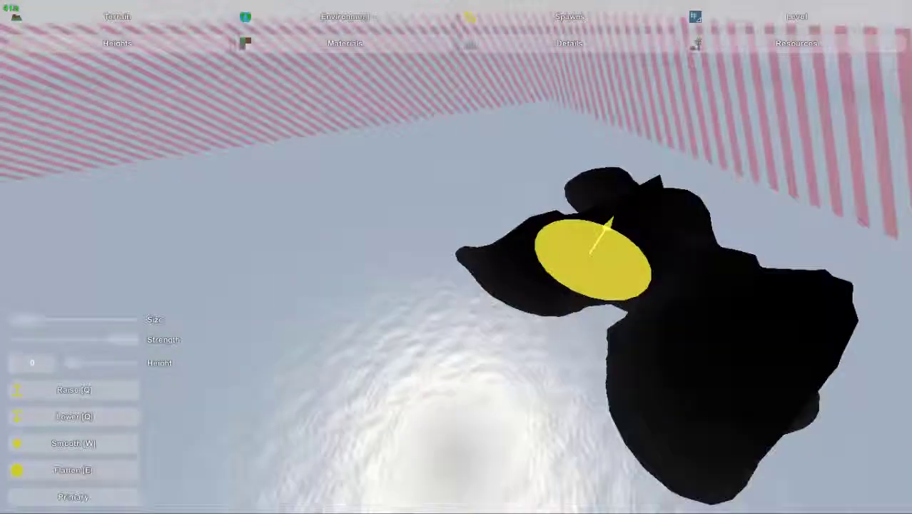
{"action": "mouse_move", "coordinate": [592, 257]}
{"action": "left_mouse_down"}
{"action": "mouse_move", "coordinate": [533, 241]}
{"action": "mouse_move", "coordinate": [549, 198]}
{"action": "mouse_move", "coordinate": [410, 269]}
{"action": "mouse_move", "coordinate": [436, 331]}
{"action": "mouse_move", "coordinate": [513, 359]}
{"action": "mouse_move", "coordinate": [589, 330]}
{"action": "mouse_move", "coordinate": [602, 349]}
{"action": "mouse_move", "coordinate": [478, 407]}
{"action": "mouse_move", "coordinate": [580, 451]}
{"action": "mouse_move", "coordinate": [401, 485]}
{"action": "mouse_move", "coordinate": [346, 339]}
{"action": "mouse_move", "coordinate": [296, 319]}
{"action": "mouse_move", "coordinate": [306, 451]}
{"action": "mouse_move", "coordinate": [227, 427]}
{"action": "mouse_move", "coordinate": [291, 274]}
{"action": "mouse_move", "coordinate": [77, 371]}
{"action": "left_mouse_up"}
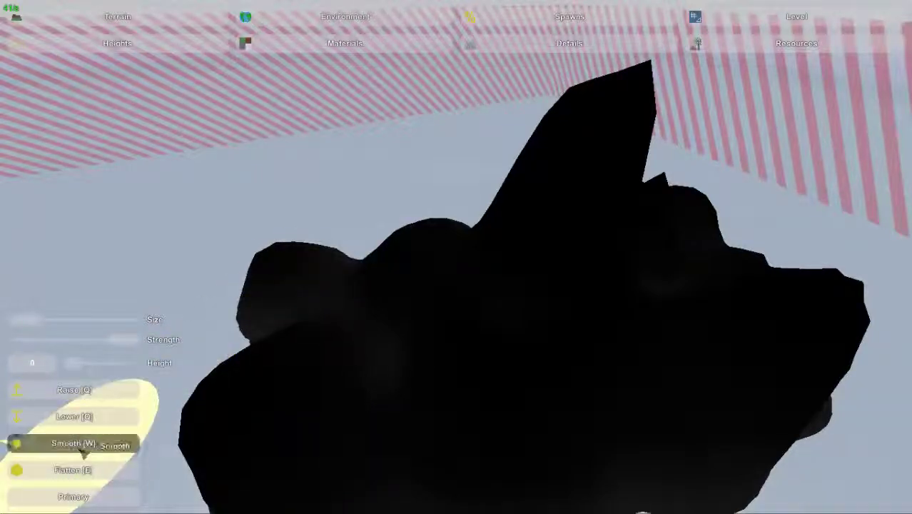
Smooth down the mountain's sharp high peak with the Smooth brush
{"action": "left_click", "coordinate": [82, 452]}
{"action": "key", "text": "w"}
{"action": "mouse_move", "coordinate": [363, 423]}
{"action": "right_mouse_down"}
{"action": "mouse_move", "coordinate": [342, 310]}
{"action": "mouse_move", "coordinate": [71, 421]}
{"action": "mouse_move", "coordinate": [143, 414]}
{"action": "mouse_move", "coordinate": [228, 363]}
{"action": "mouse_move", "coordinate": [171, 413]}
{"action": "mouse_move", "coordinate": [214, 449]}
{"action": "mouse_move", "coordinate": [200, 464]}
{"action": "right_mouse_up"}
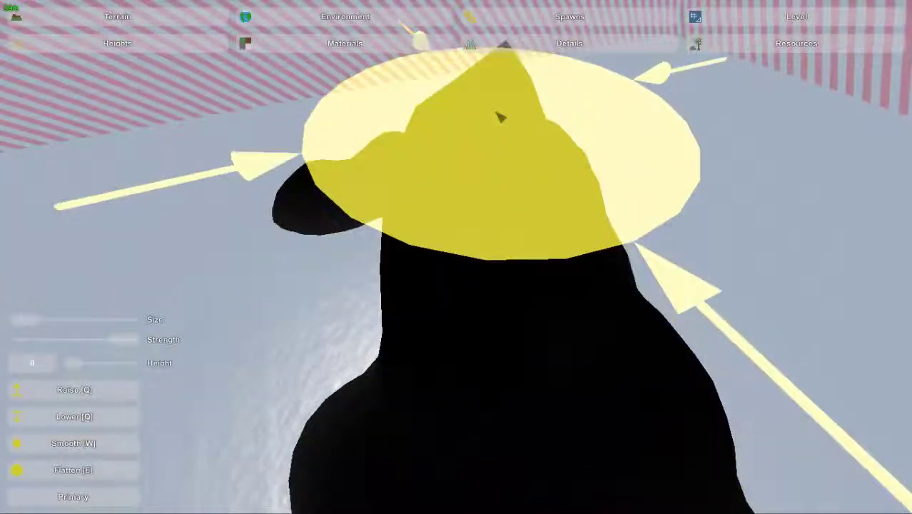
{"action": "mouse_move", "coordinate": [501, 117]}
{"action": "left_mouse_down"}
{"action": "mouse_move", "coordinate": [509, 176]}
{"action": "mouse_move", "coordinate": [488, 256]}
{"action": "mouse_move", "coordinate": [501, 289]}
{"action": "left_mouse_up"}
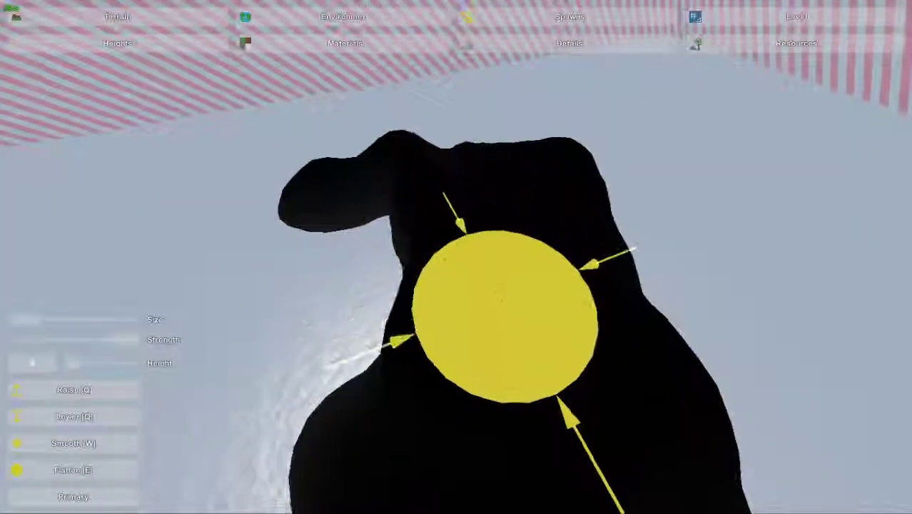
Reduce the brush strength to about half and smooth the mountain's remaining ridges and upper slope
{"action": "mouse_move", "coordinate": [501, 289]}
{"action": "right_mouse_down"}
{"action": "mouse_move", "coordinate": [400, 282]}
{"action": "mouse_move", "coordinate": [442, 279]}
{"action": "mouse_move", "coordinate": [478, 207]}
{"action": "mouse_move", "coordinate": [506, 189]}
{"action": "mouse_move", "coordinate": [508, 246]}
{"action": "mouse_move", "coordinate": [471, 285]}
{"action": "mouse_move", "coordinate": [456, 281]}
{"action": "right_mouse_up"}
{"action": "key", "text": "w"}
{"action": "key", "text": "s"}
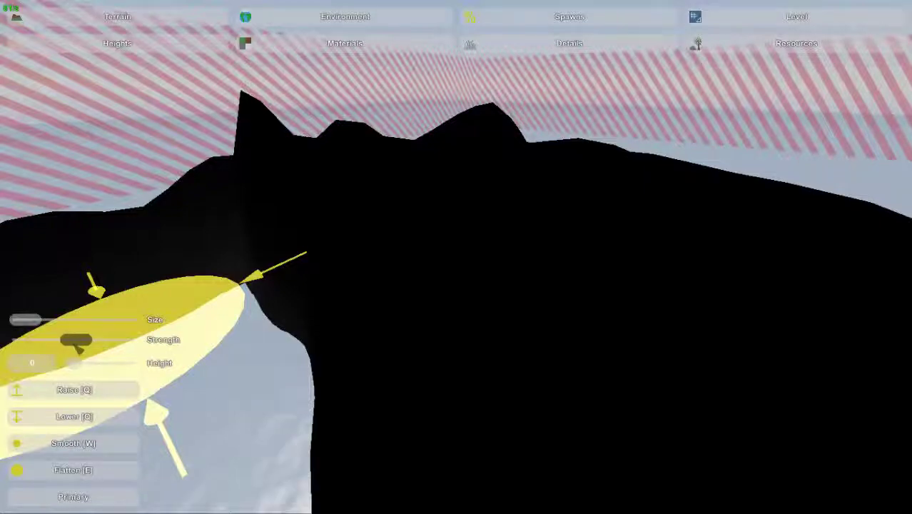
{"action": "left_click_drag", "start_coordinate": [73, 344], "coordinate": [71, 344]}
{"action": "key", "text": "w"}
{"action": "mouse_move", "coordinate": [143, 279]}
{"action": "right_mouse_down"}
{"action": "mouse_move", "coordinate": [178, 282]}
{"action": "mouse_move", "coordinate": [321, 214]}
{"action": "mouse_move", "coordinate": [303, 314]}
{"action": "right_mouse_up"}
{"action": "key", "text": "s"}
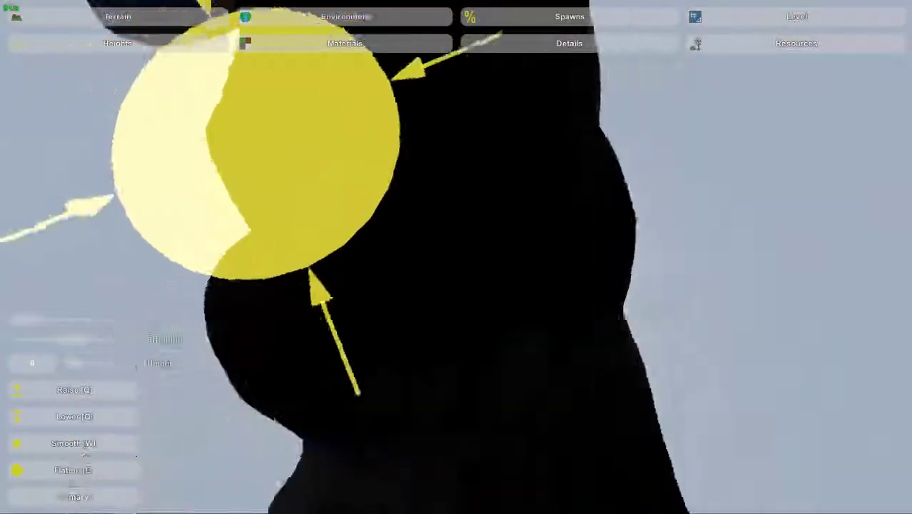
{"action": "mouse_move", "coordinate": [256, 142]}
{"action": "right_mouse_down"}
{"action": "mouse_move", "coordinate": [501, 310]}
{"action": "mouse_move", "coordinate": [537, 240]}
{"action": "right_mouse_up"}
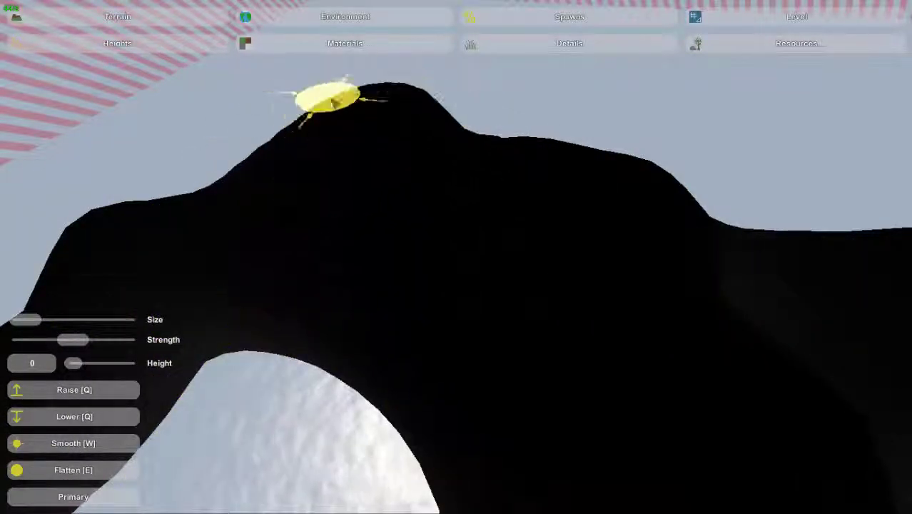
{"action": "mouse_move", "coordinate": [334, 103]}
{"action": "left_mouse_down"}
{"action": "mouse_move", "coordinate": [574, 165]}
{"action": "mouse_move", "coordinate": [725, 256]}
{"action": "mouse_move", "coordinate": [432, 209]}
{"action": "left_mouse_up"}
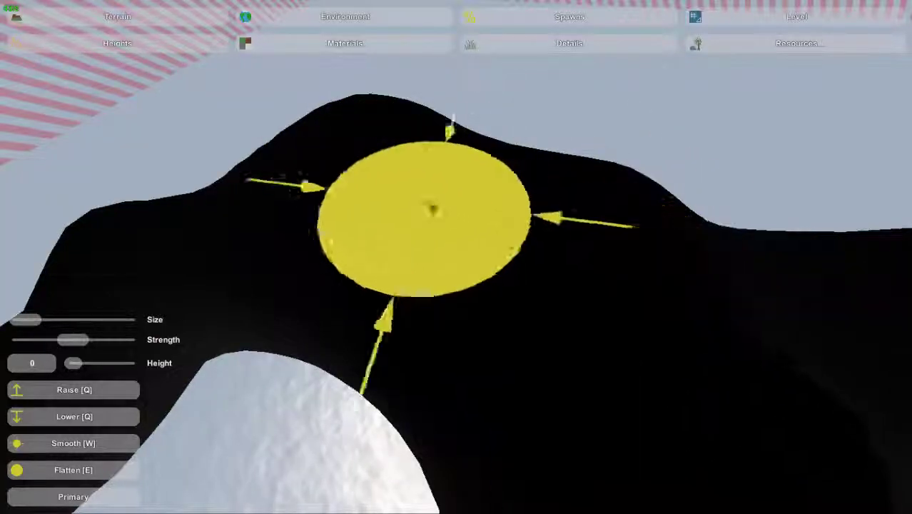
Examine the mountain's top, base and outer edges from several sides
{"action": "mouse_move", "coordinate": [615, 379]}
{"action": "right_mouse_down"}
{"action": "mouse_move", "coordinate": [528, 271]}
{"action": "mouse_move", "coordinate": [607, 214]}
{"action": "right_mouse_up"}
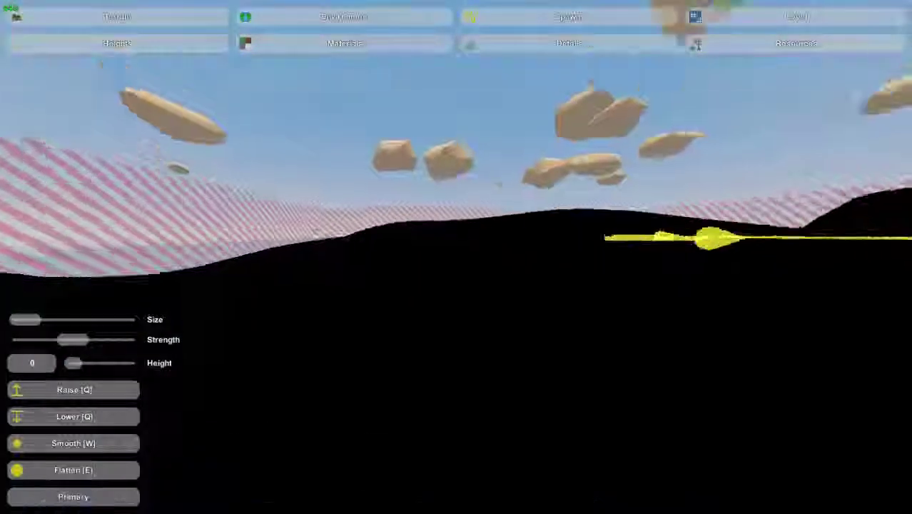
{"action": "key", "text": "w"}
{"action": "mouse_move", "coordinate": [457, 256]}
{"action": "right_mouse_down"}
{"action": "mouse_move", "coordinate": [528, 207]}
{"action": "mouse_move", "coordinate": [564, 221]}
{"action": "mouse_move", "coordinate": [570, 443]}
{"action": "mouse_move", "coordinate": [371, 257]}
{"action": "mouse_move", "coordinate": [314, 257]}
{"action": "right_mouse_up"}
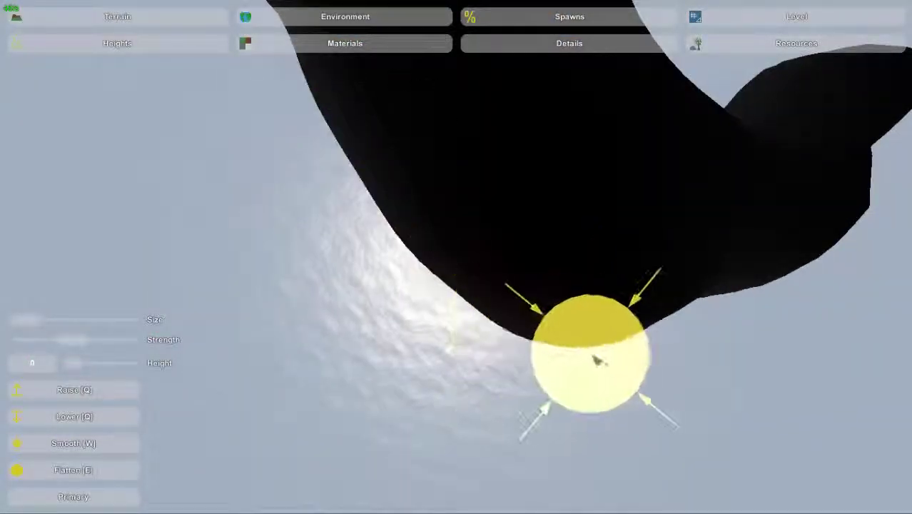
{"action": "key", "text": "w"}
{"action": "mouse_move", "coordinate": [467, 312]}
{"action": "right_mouse_down"}
{"action": "mouse_move", "coordinate": [400, 278]}
{"action": "mouse_move", "coordinate": [328, 285]}
{"action": "mouse_move", "coordinate": [307, 243]}
{"action": "mouse_move", "coordinate": [307, 164]}
{"action": "right_mouse_up"}
{"action": "mouse_move", "coordinate": [634, 336]}
{"action": "right_mouse_down"}
{"action": "mouse_move", "coordinate": [658, 298]}
{"action": "mouse_move", "coordinate": [482, 271]}
{"action": "mouse_move", "coordinate": [598, 197]}
{"action": "mouse_move", "coordinate": [485, 321]}
{"action": "mouse_move", "coordinate": [510, 318]}
{"action": "mouse_move", "coordinate": [487, 346]}
{"action": "mouse_move", "coordinate": [484, 298]}
{"action": "mouse_move", "coordinate": [510, 314]}
{"action": "mouse_move", "coordinate": [492, 285]}
{"action": "mouse_move", "coordinate": [457, 314]}
{"action": "mouse_move", "coordinate": [514, 357]}
{"action": "mouse_move", "coordinate": [497, 109]}
{"action": "mouse_move", "coordinate": [479, 90]}
{"action": "right_mouse_up"}
{"action": "mouse_move", "coordinate": [456, 257]}
{"action": "right_mouse_down"}
{"action": "mouse_move", "coordinate": [514, 385]}
{"action": "mouse_move", "coordinate": [527, 371]}
{"action": "mouse_move", "coordinate": [456, 275]}
{"action": "right_mouse_up"}
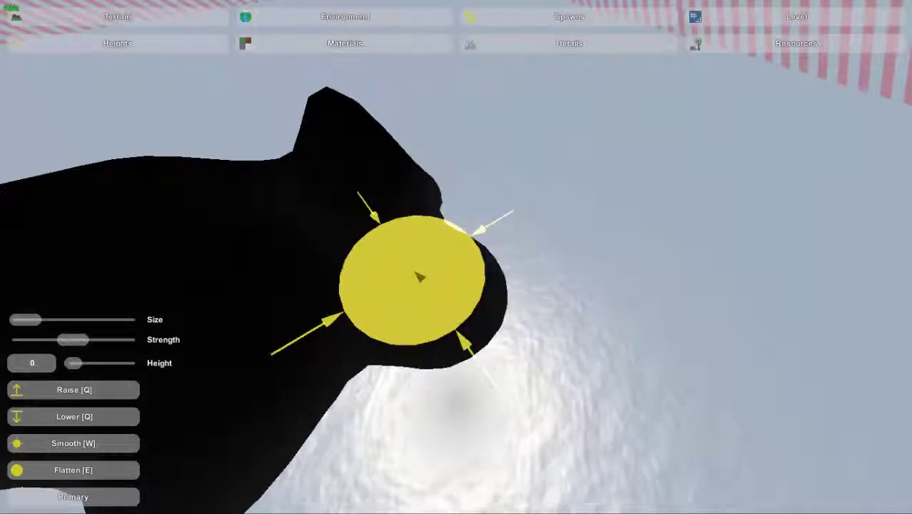
Look over the mountain's silhouette and lobes from above and around its perimeter
{"action": "right_click_drag", "start_coordinate": [401, 293], "coordinate": [286, 171]}
{"action": "right_click_drag", "start_coordinate": [456, 257], "coordinate": [428, 356]}
{"action": "right_click_drag", "start_coordinate": [457, 299], "coordinate": [443, 271]}
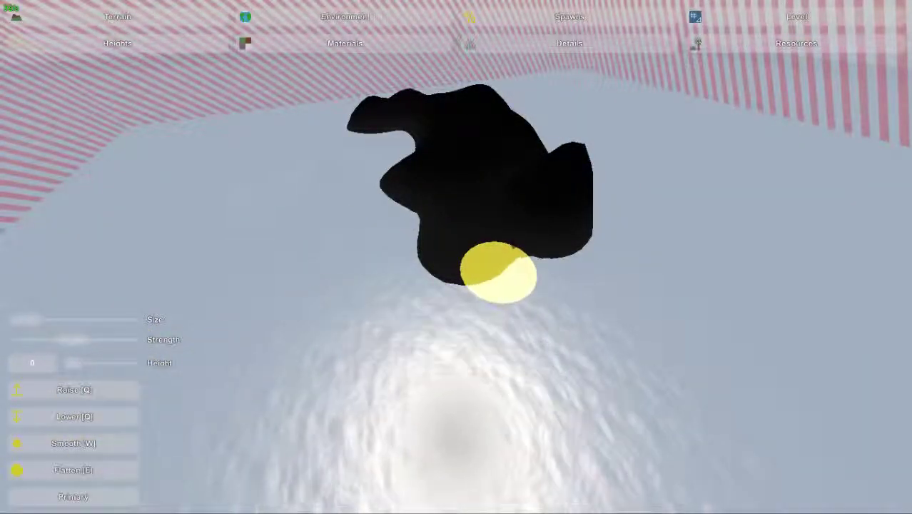
{"action": "right_click_drag", "start_coordinate": [497, 257], "coordinate": [460, 262]}
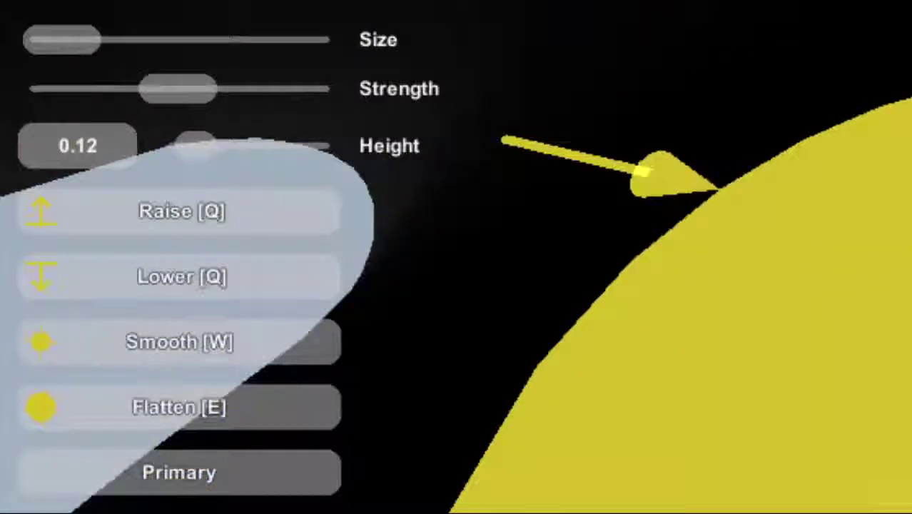
{"action": "scroll", "coordinate": [520, 232], "scroll_direction": "down", "scroll_amount": 5}
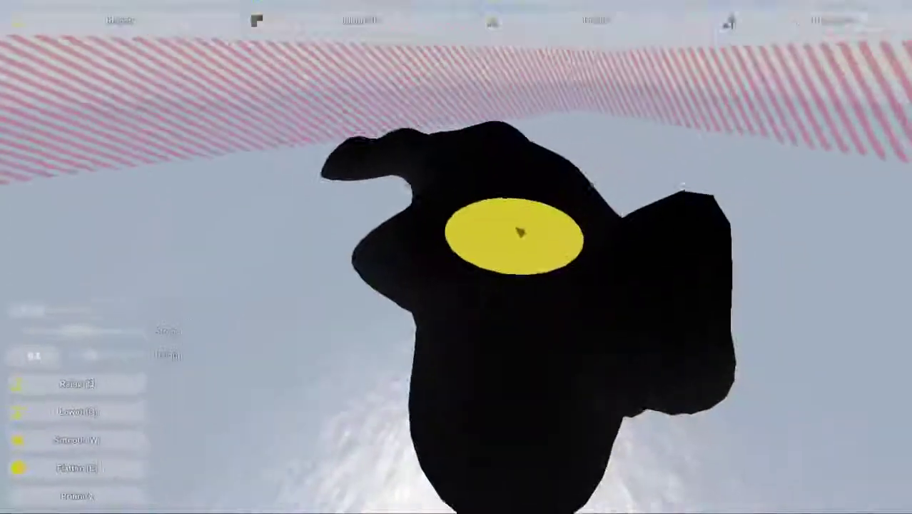
{"action": "right_click_drag", "start_coordinate": [520, 232], "coordinate": [664, 214]}
{"action": "mouse_move", "coordinate": [456, 256]}
{"action": "right_mouse_down"}
{"action": "mouse_move", "coordinate": [410, 342]}
{"action": "mouse_move", "coordinate": [428, 328]}
{"action": "right_mouse_up"}
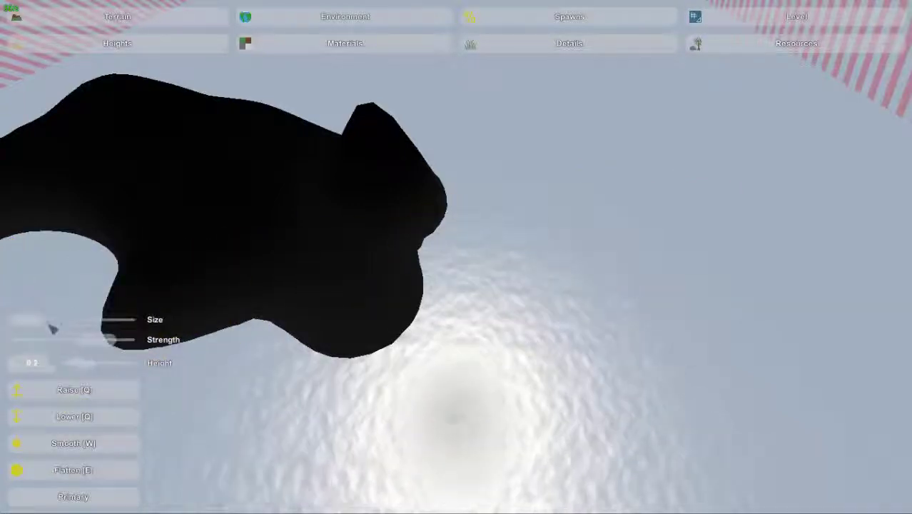
Enlarge the brush, set the height to 0.0 and flatten the whole mountain down to ground level with the Flatten brush
{"action": "mouse_move", "coordinate": [44, 324]}
{"action": "left_mouse_down"}
{"action": "mouse_move", "coordinate": [105, 330]}
{"action": "mouse_move", "coordinate": [39, 338]}
{"action": "mouse_move", "coordinate": [47, 339]}
{"action": "left_mouse_up"}
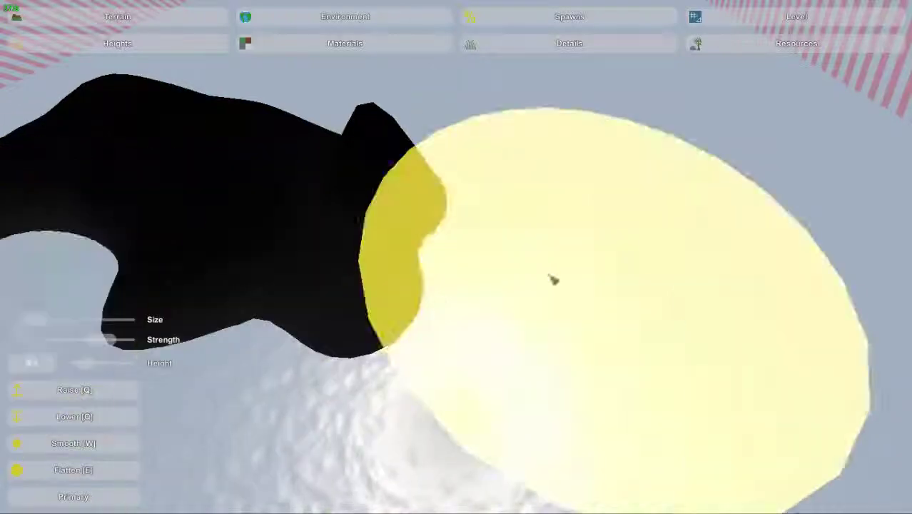
{"action": "key", "text": "s"}
{"action": "right_click_drag", "start_coordinate": [553, 280], "coordinate": [525, 278]}
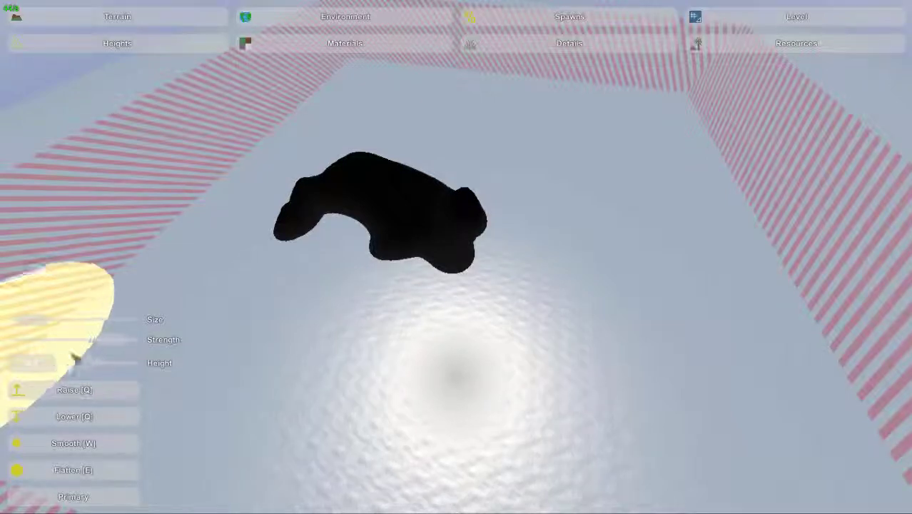
{"action": "key", "text": "w"}
{"action": "mouse_move", "coordinate": [568, 323]}
{"action": "right_mouse_down"}
{"action": "mouse_move", "coordinate": [628, 349]}
{"action": "mouse_move", "coordinate": [660, 349]}
{"action": "right_mouse_up"}
{"action": "key", "text": "s"}
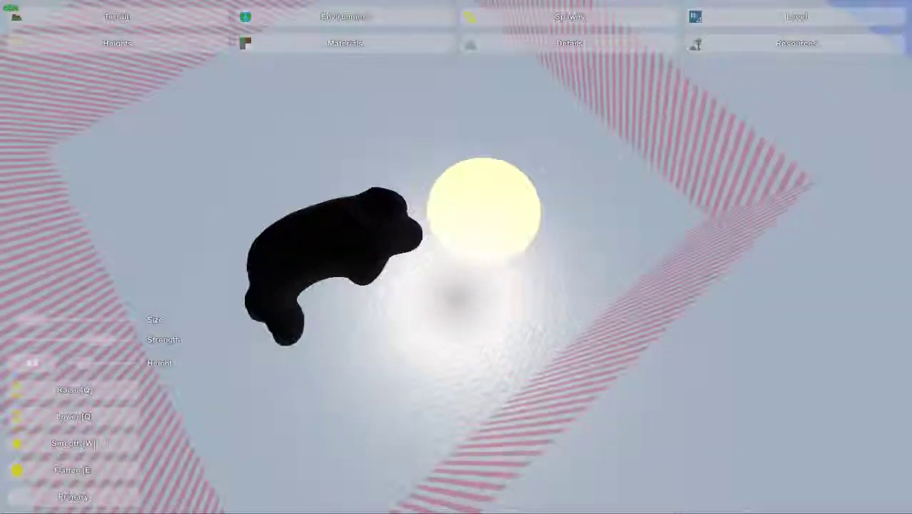
{"action": "right_click_drag", "start_coordinate": [456, 256], "coordinate": [478, 236]}
{"action": "key", "text": "s"}
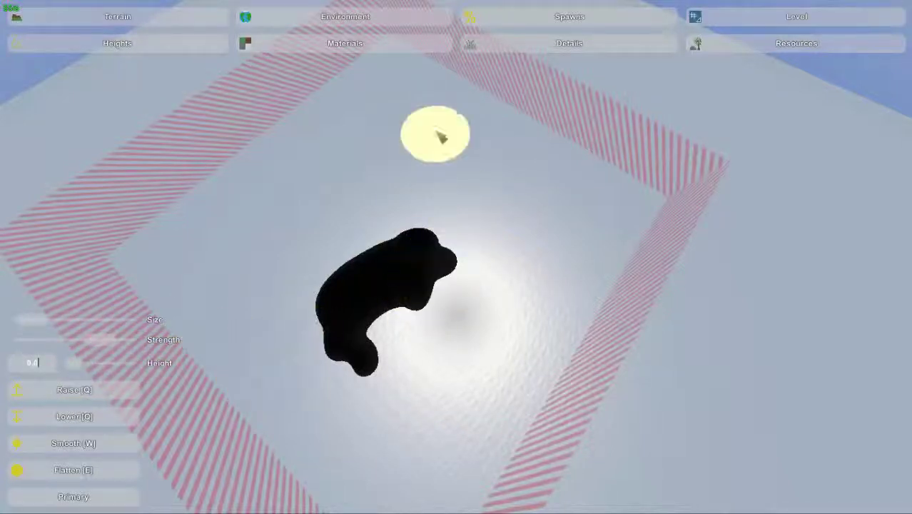
{"action": "left_click_drag", "start_coordinate": [443, 255], "coordinate": [384, 371]}
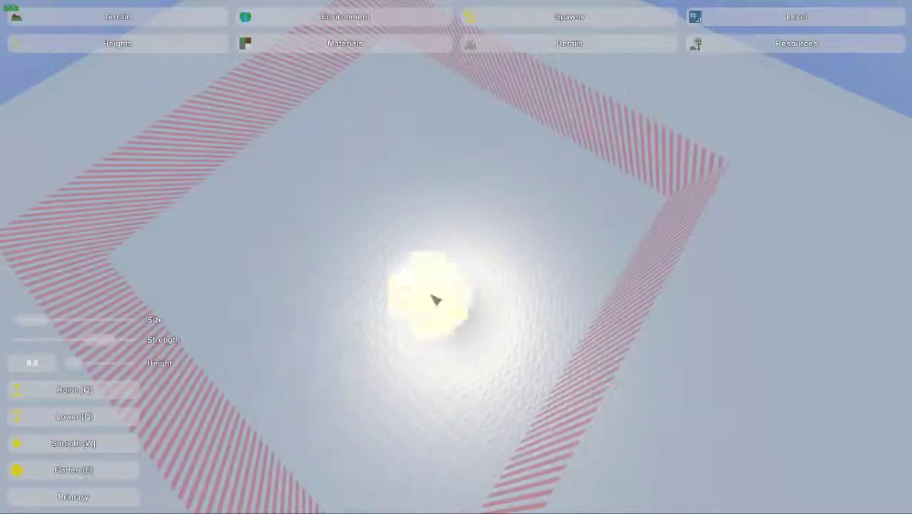
{"action": "left_click_drag", "start_coordinate": [435, 300], "coordinate": [434, 383]}
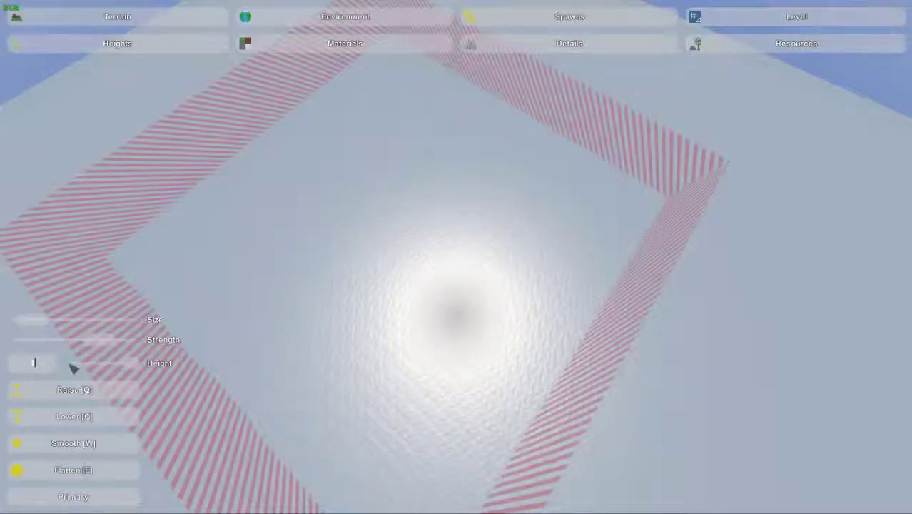
Set the height to 1 and build a large flat-topped plateau in the middle of the map with the Flatten brush, checking its level top
{"action": "mouse_move", "coordinate": [442, 207]}
{"action": "left_mouse_down"}
{"action": "mouse_move", "coordinate": [460, 187]}
{"action": "mouse_move", "coordinate": [397, 205]}
{"action": "mouse_move", "coordinate": [346, 140]}
{"action": "mouse_move", "coordinate": [557, 136]}
{"action": "mouse_move", "coordinate": [596, 174]}
{"action": "left_mouse_up"}
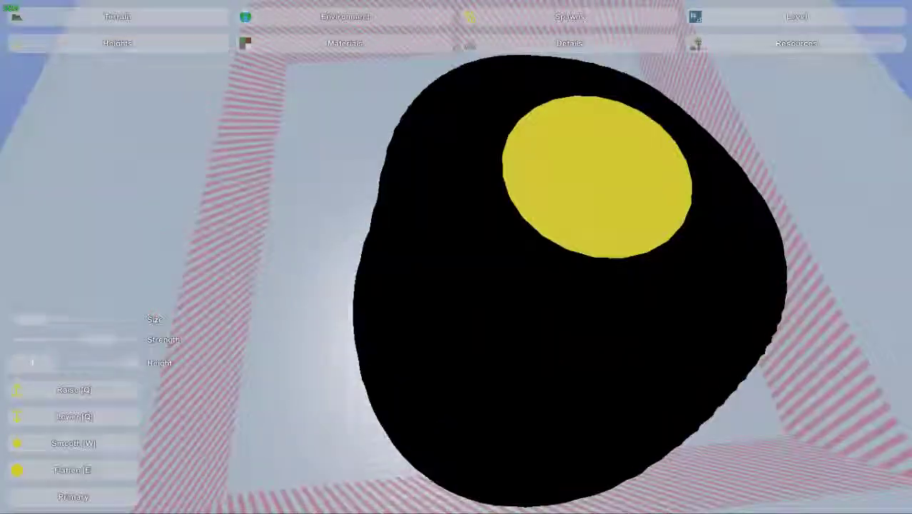
{"action": "key", "text": "w"}
{"action": "right_click_drag", "start_coordinate": [596, 175], "coordinate": [550, 64]}
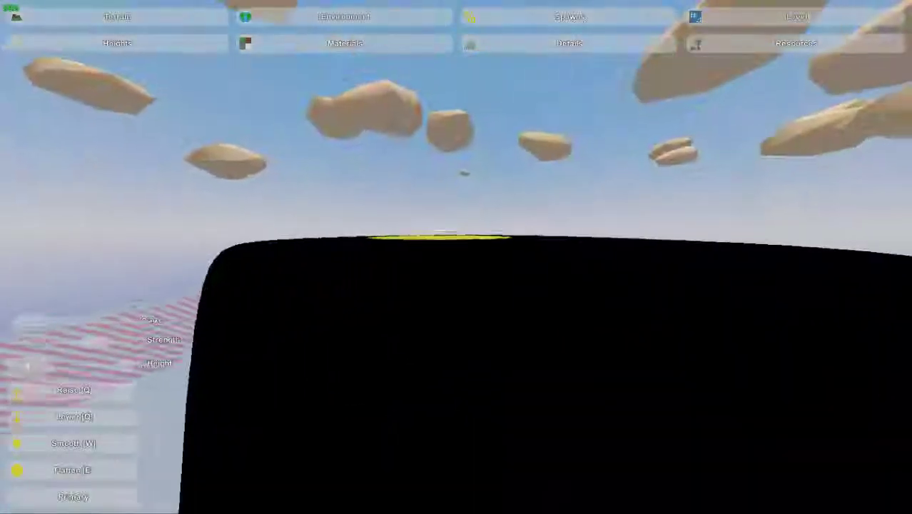